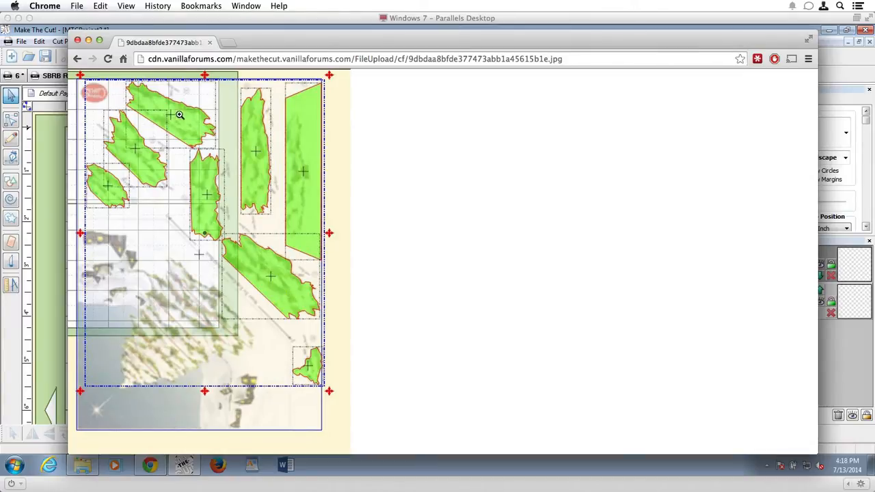
Switch to Chrome in Windows and copy the Cape Hatteras lighthouse image to the clipboard
left_click_drag(282, 33, 874, 89)
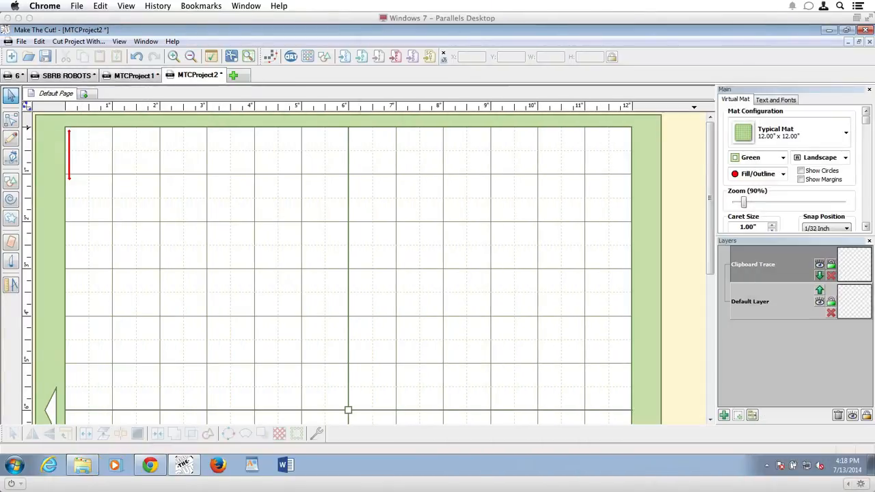
left_click(152, 464)
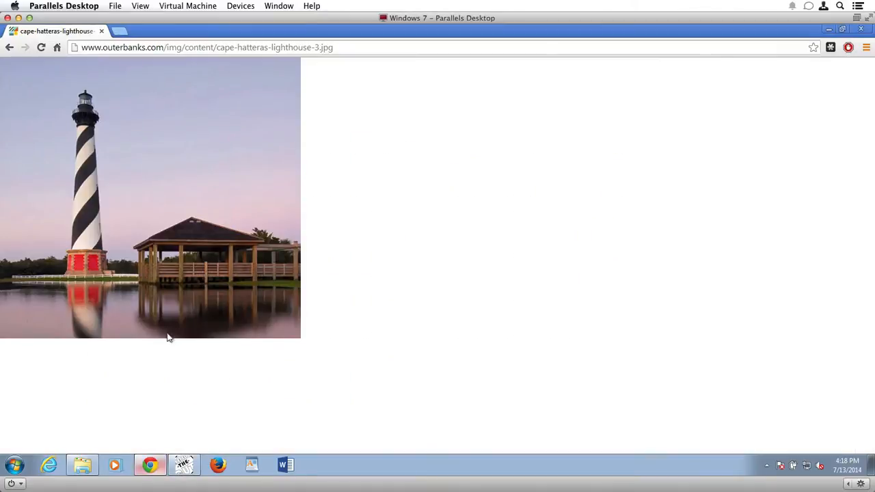
right_click(101, 156)
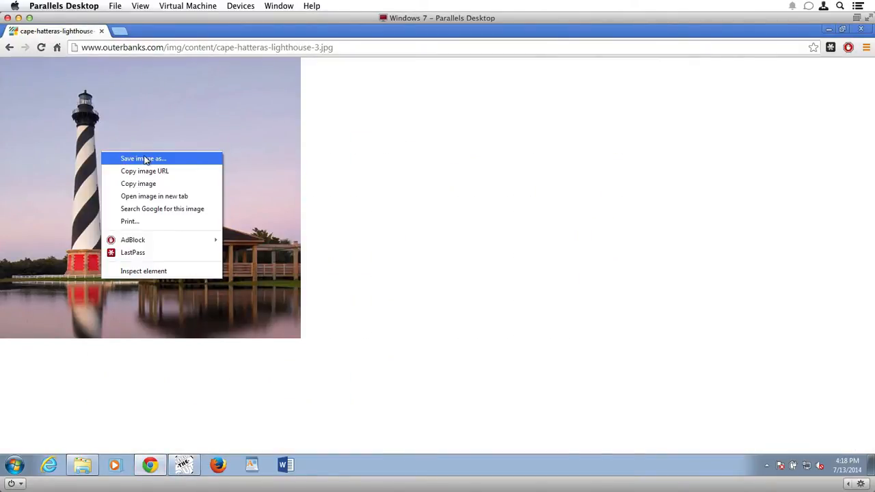
left_click(311, 330)
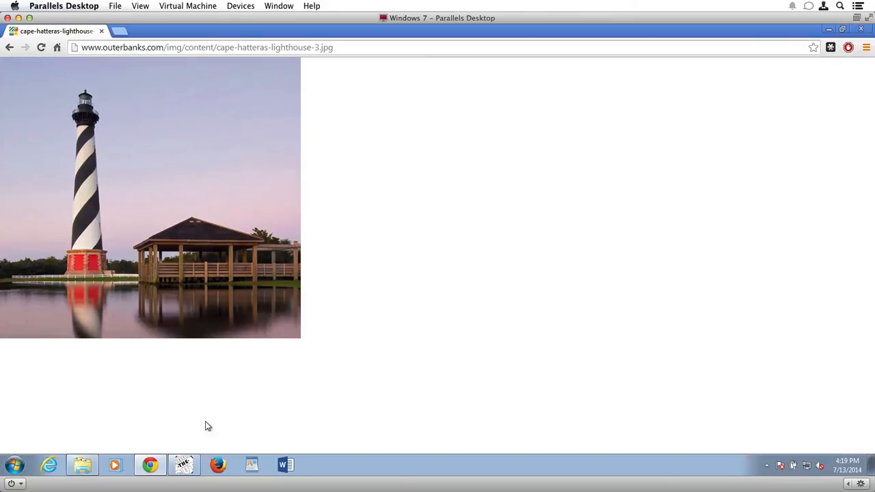
mouse_move(185, 466)
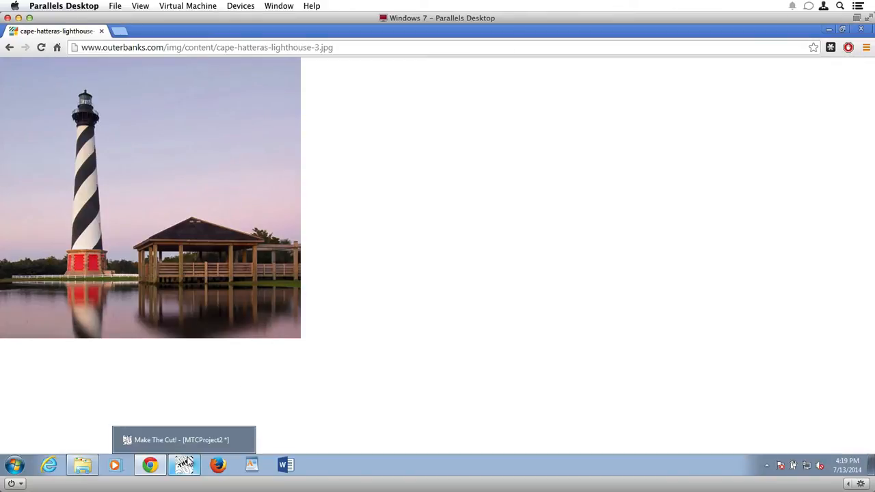
right_click(142, 259)
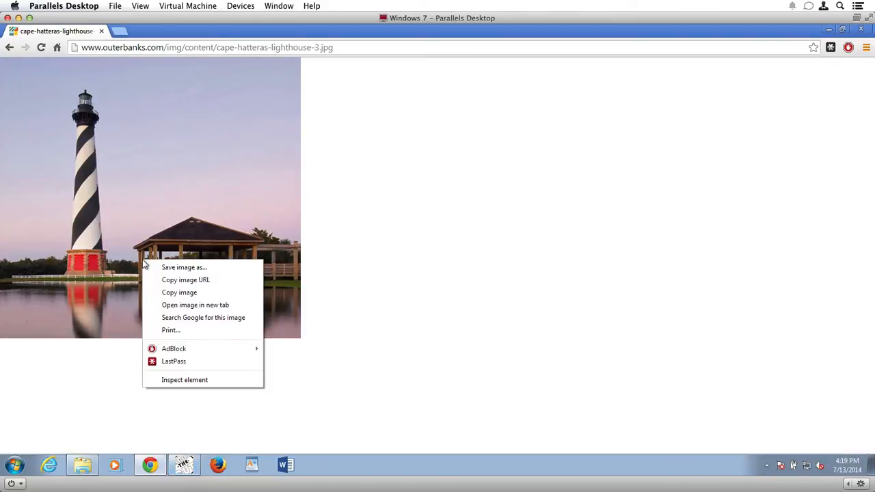
left_click(193, 294)
Switch to Make The Cut, start a Pixel Trace of the clipboard image and apply a threshold of 255
left_click(186, 470)
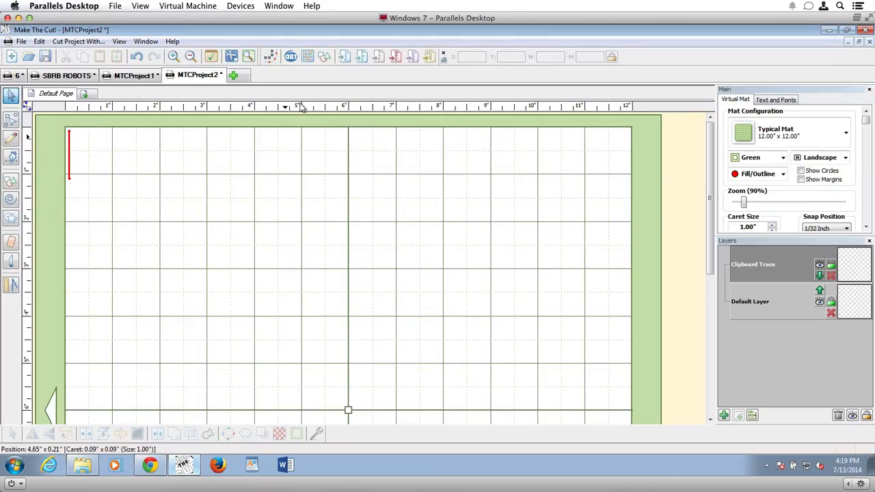
left_click(271, 57)
left_click(506, 236)
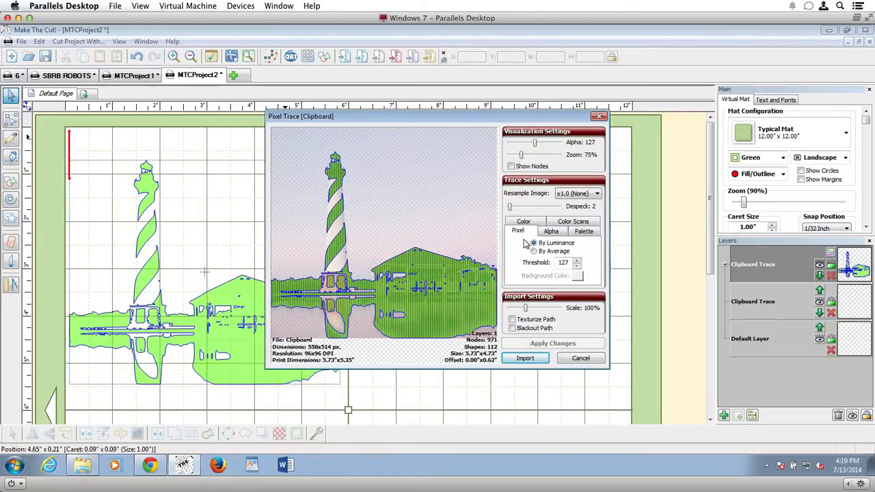
double_click(562, 262)
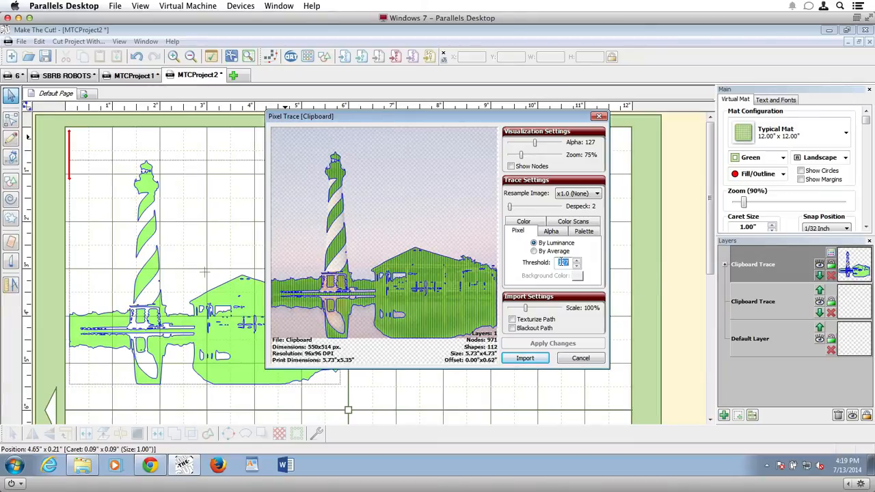
type("2")
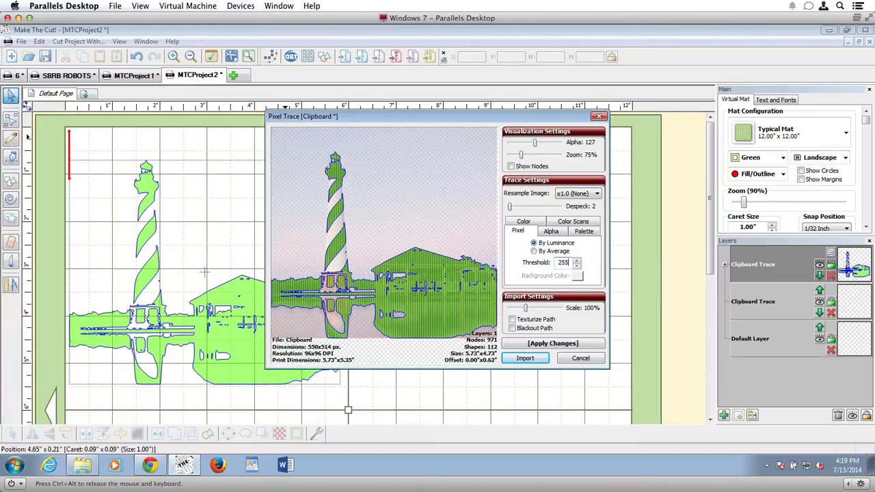
type("55")
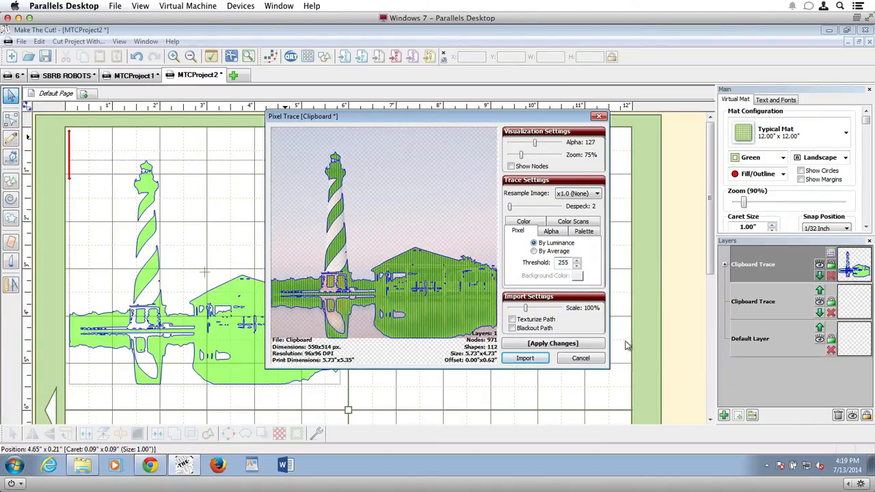
left_click(551, 349)
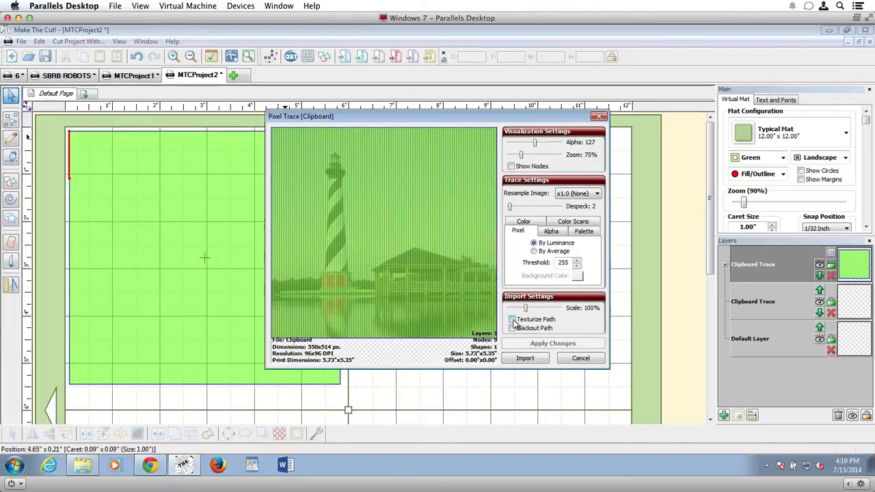
Enable Texturize Path for the trace, apply it and import the textured image onto the mat
left_click(513, 320)
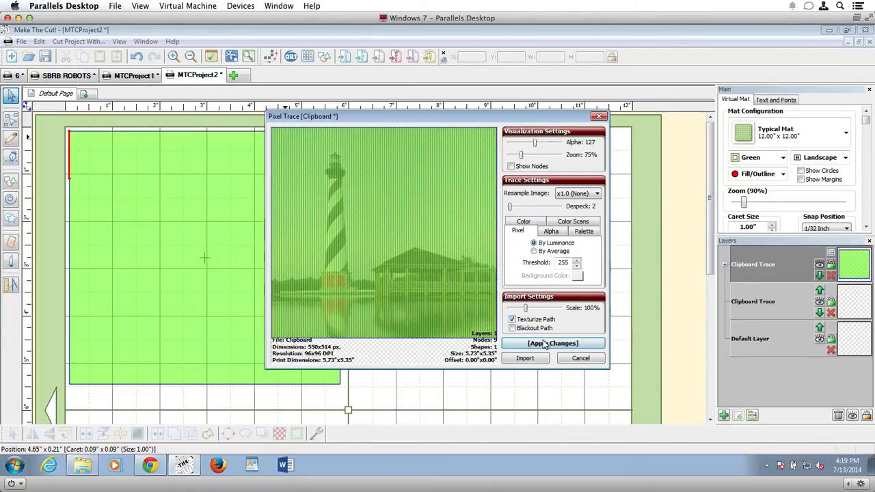
left_click(545, 344)
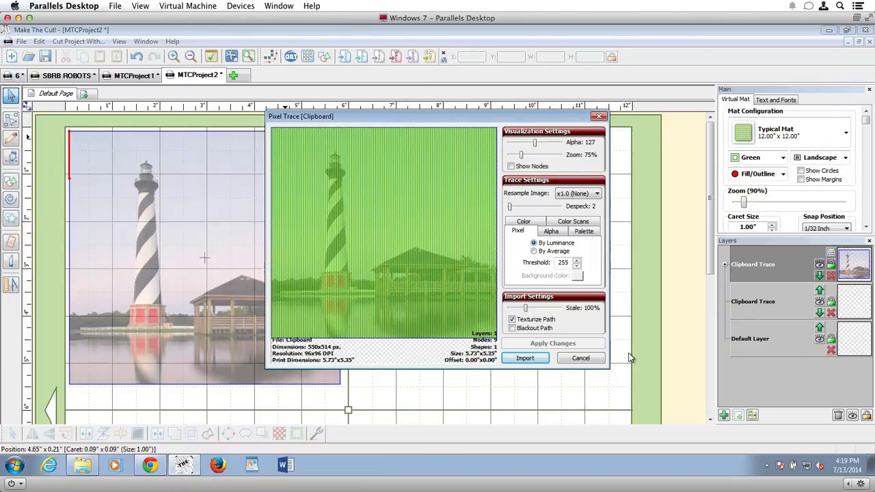
left_click(525, 358)
left_click(493, 254)
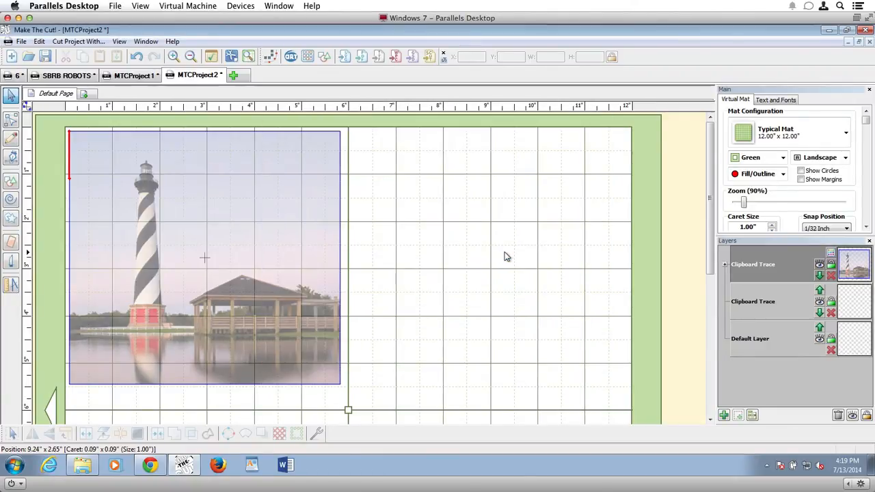
Delete the empty layers and move the imported lighthouse photo to X 0, Y 0 on the mat
left_click(838, 415)
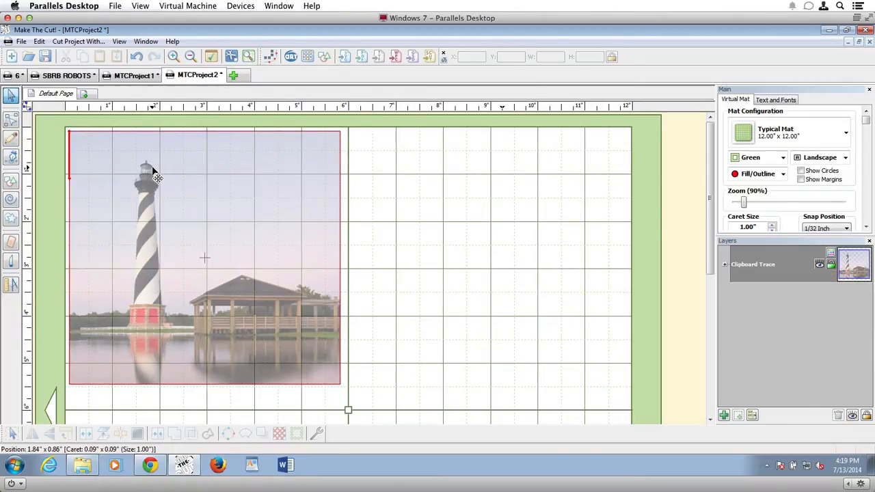
left_click(241, 182)
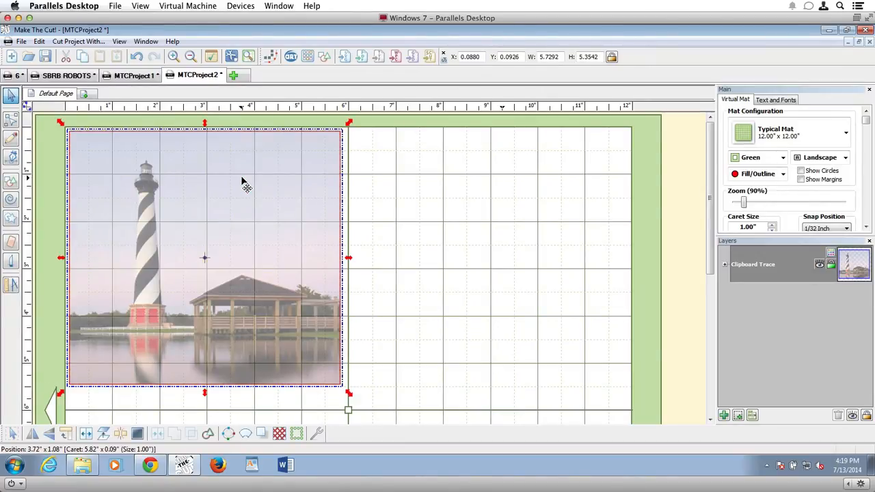
double_click(462, 59)
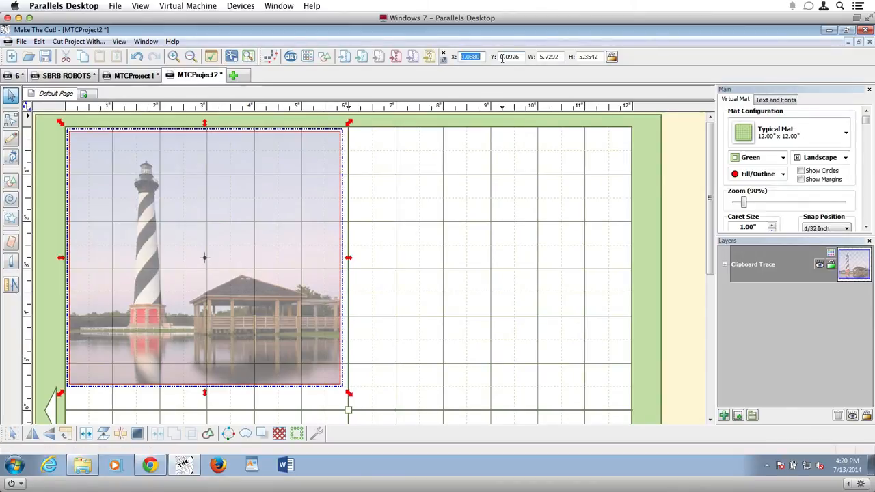
type("0")
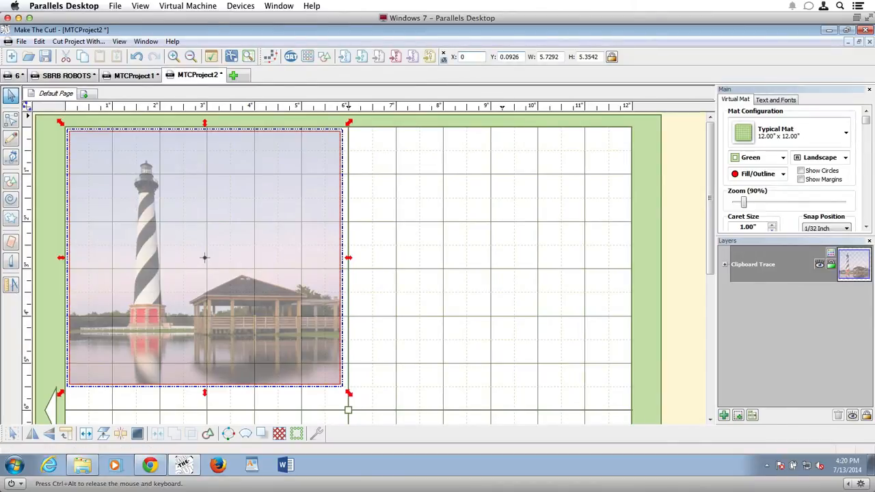
double_click(516, 58)
type("0")
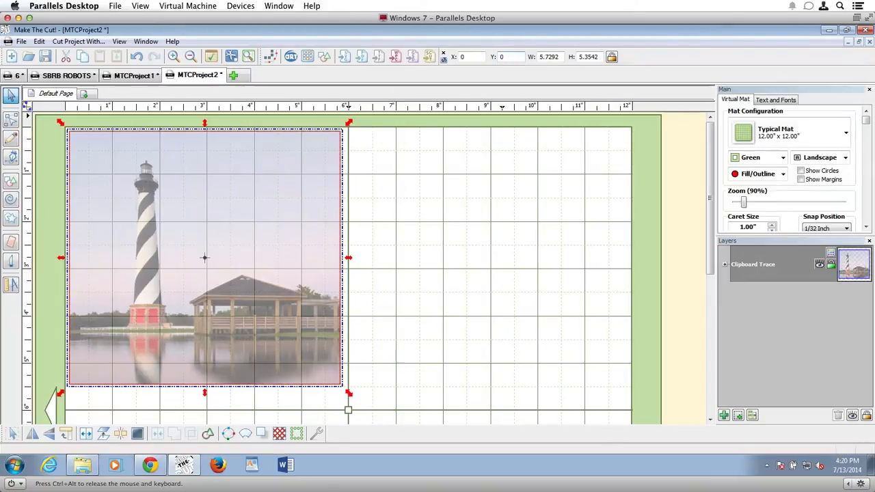
key("Return")
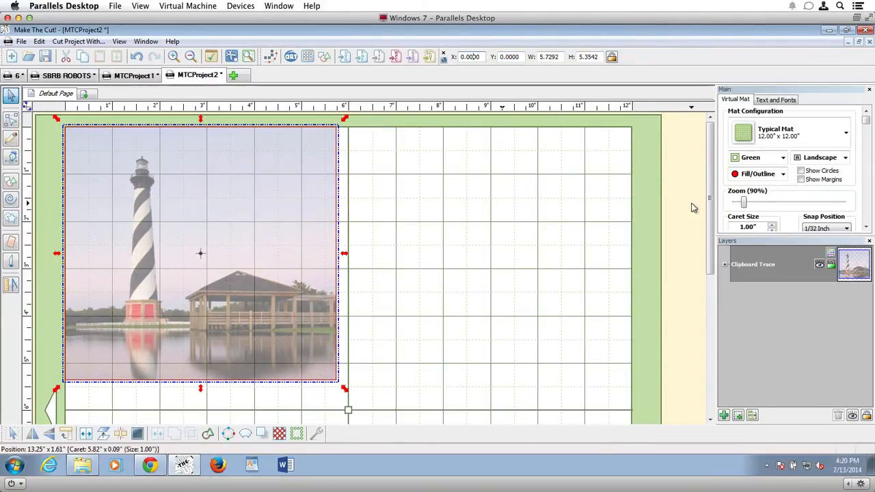
Lock the Clipboard Trace layer holding the photo and add a new layer above it
left_click(832, 267)
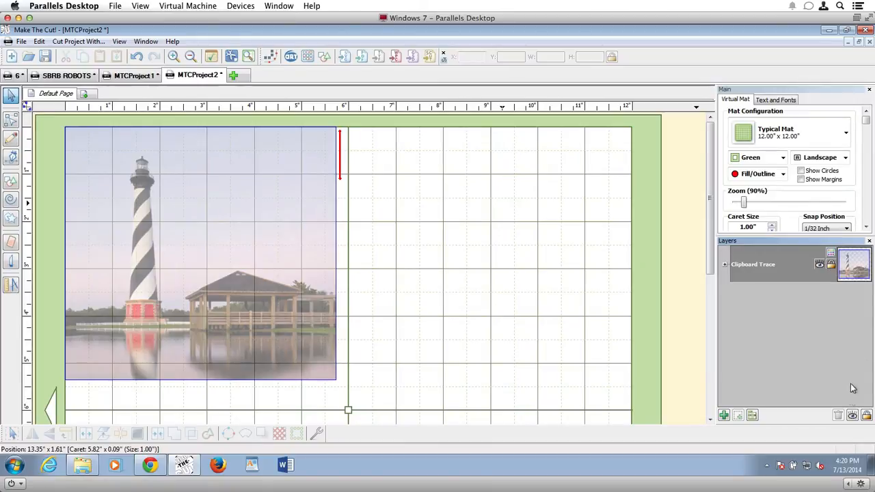
left_click(724, 415)
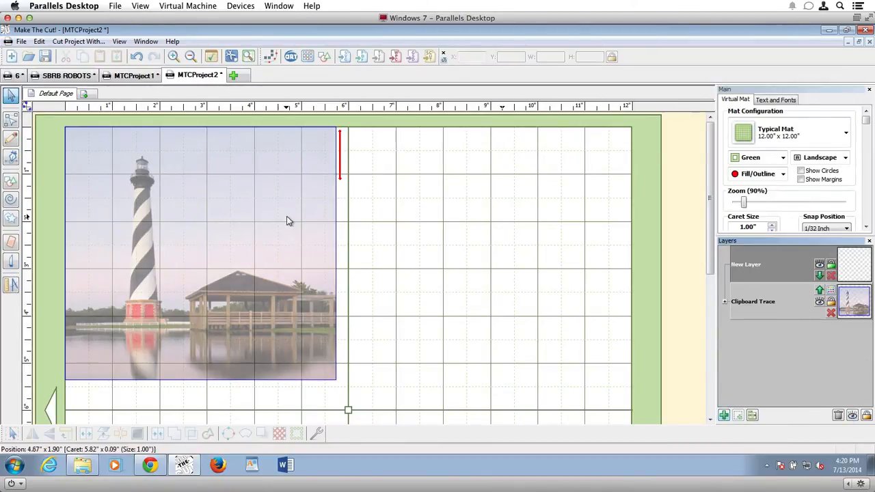
Hide the drawing toolbar and show it again
left_click(28, 107)
left_click(6, 108)
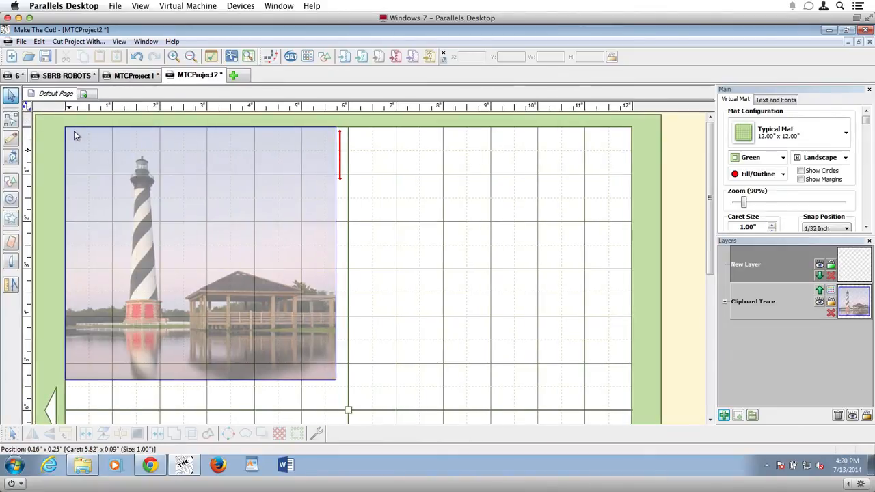
left_click(27, 107)
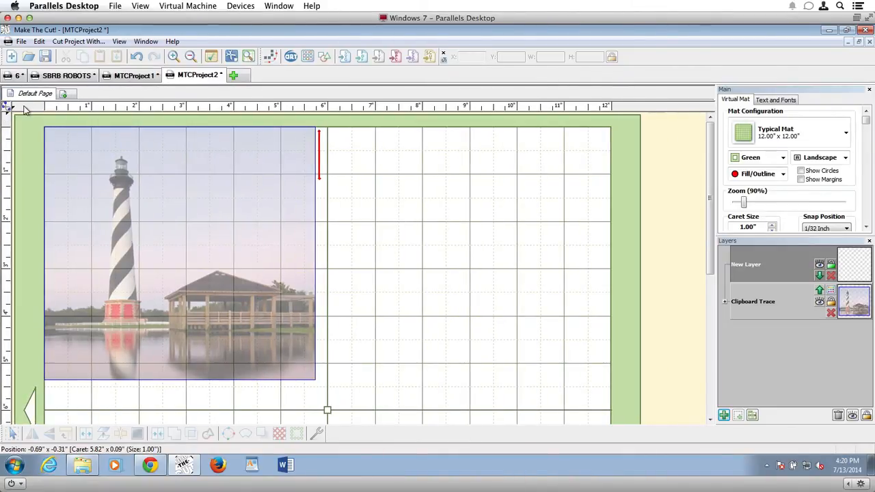
left_click(8, 108)
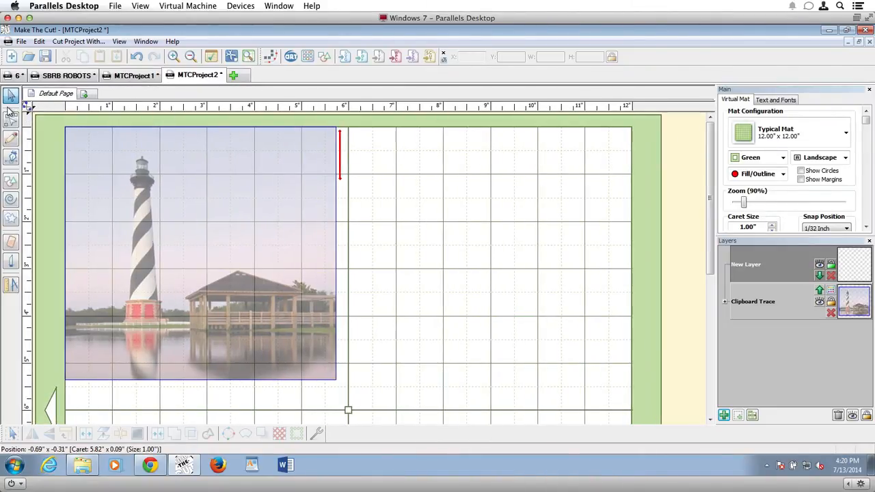
Trace the pavilion's roof, walls and base on the new layer as a closed path, about 3.2 by 1.37 inches
left_click(11, 158)
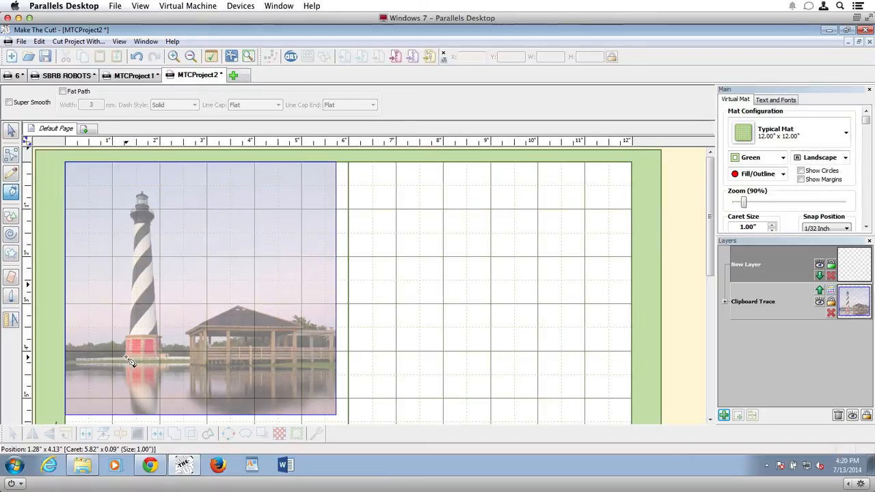
left_click(189, 362)
left_click(189, 337)
left_click(185, 332)
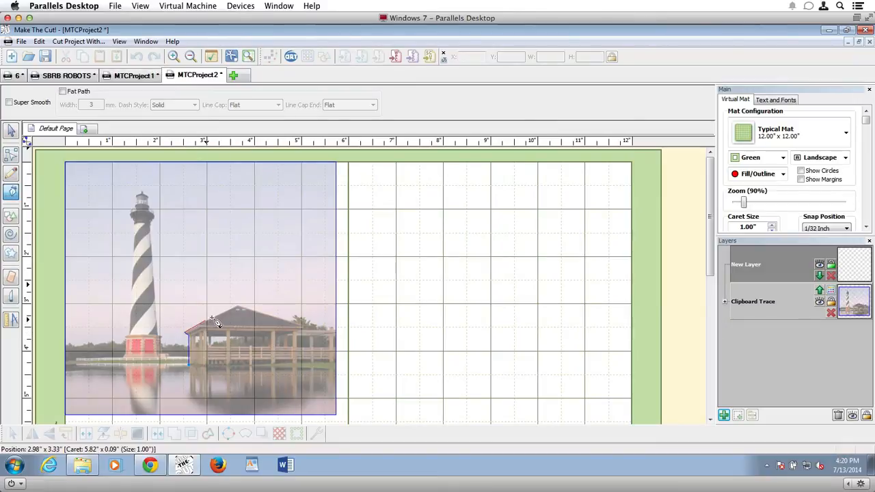
left_click(238, 305)
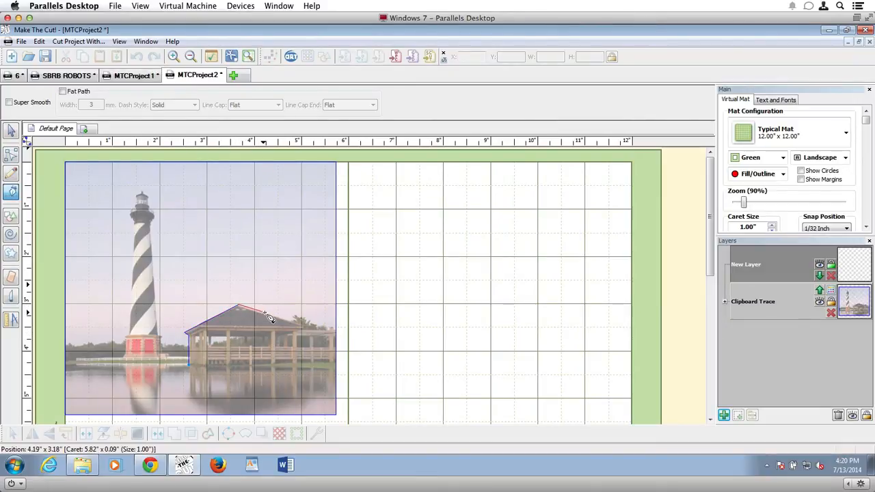
left_click(302, 326)
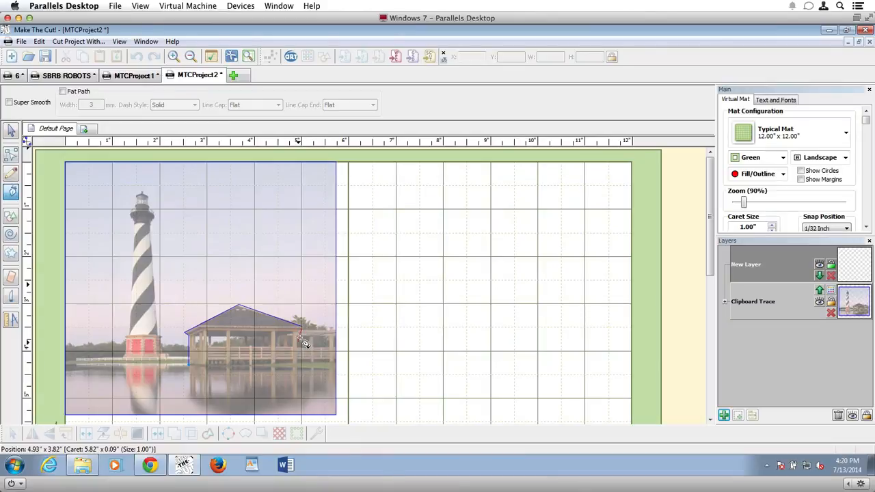
left_click(336, 331)
left_click(336, 369)
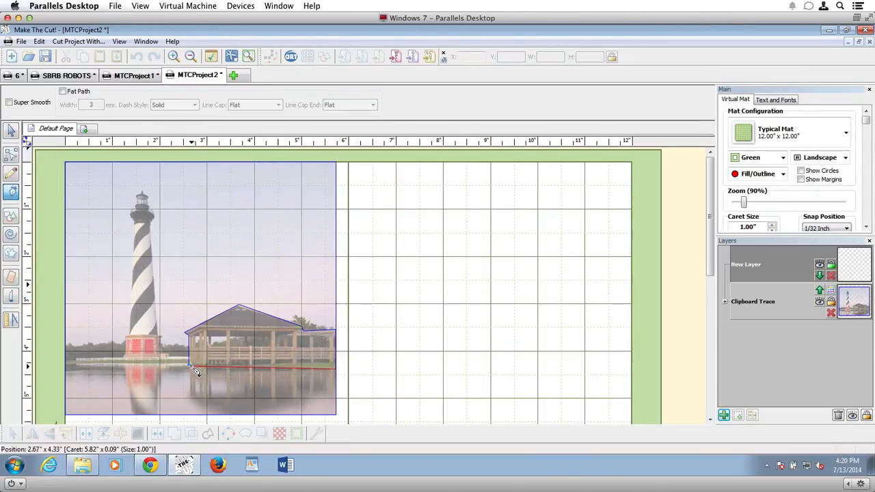
left_click(192, 368)
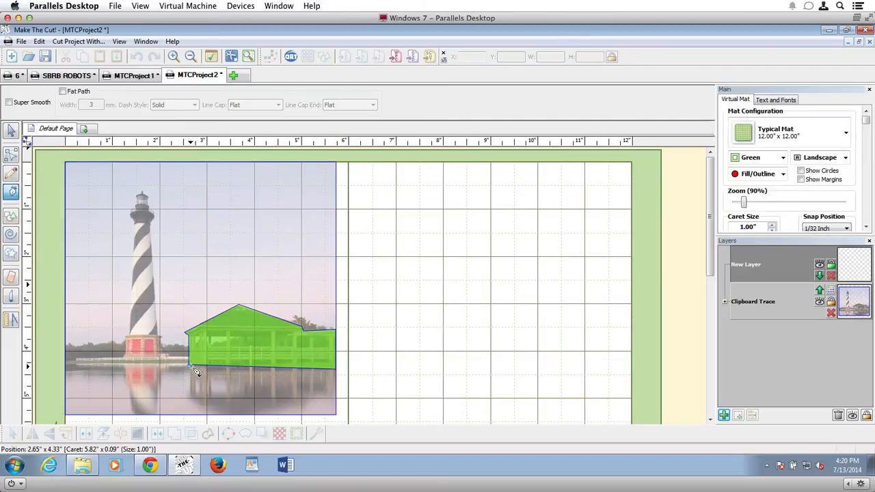
left_click(191, 367)
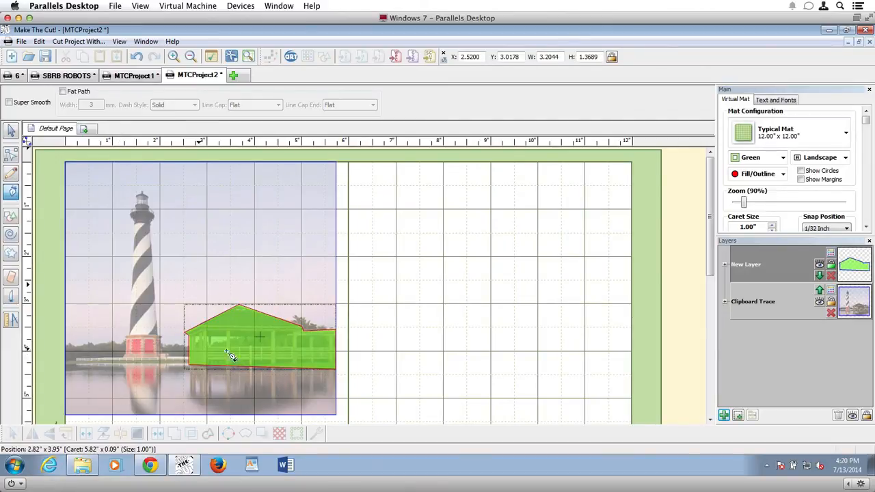
Trace the lighthouse from its base up around the lantern and back down as a second closed path
left_click(123, 357)
left_click(168, 356)
left_click(152, 220)
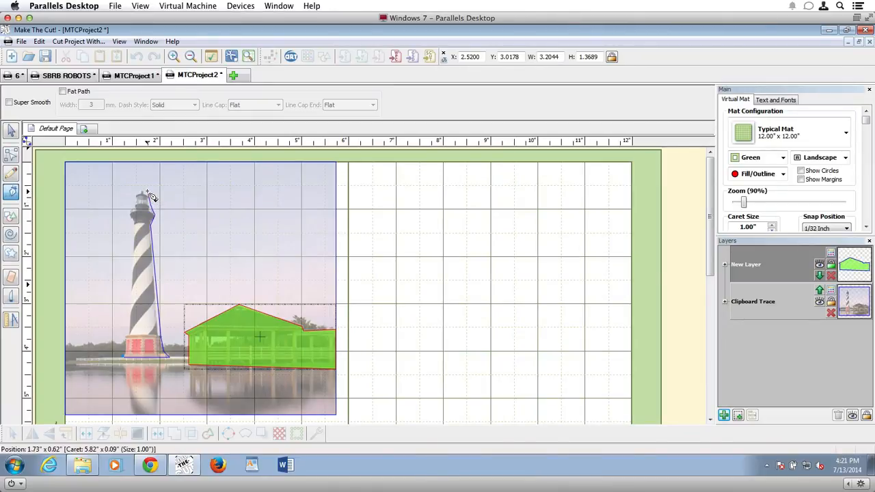
left_click(143, 189)
left_click(137, 192)
left_click(132, 205)
left_click(127, 221)
left_click(124, 356)
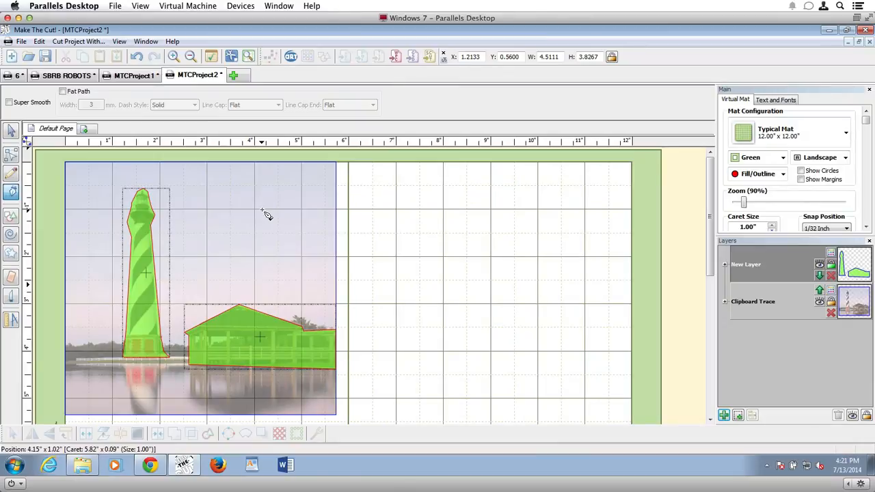
Draw a horizontal line about 1.03 inches long on the blank mat area beside the photo
left_click(11, 131)
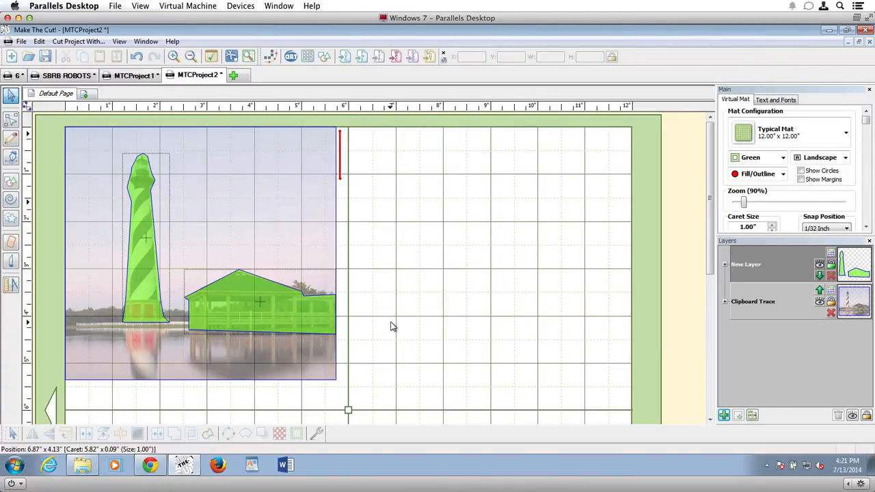
left_click(12, 158)
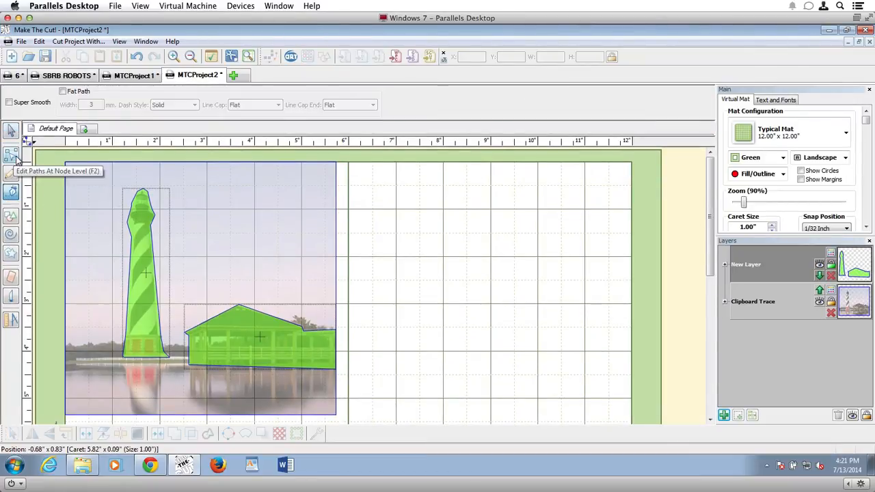
left_click(397, 211)
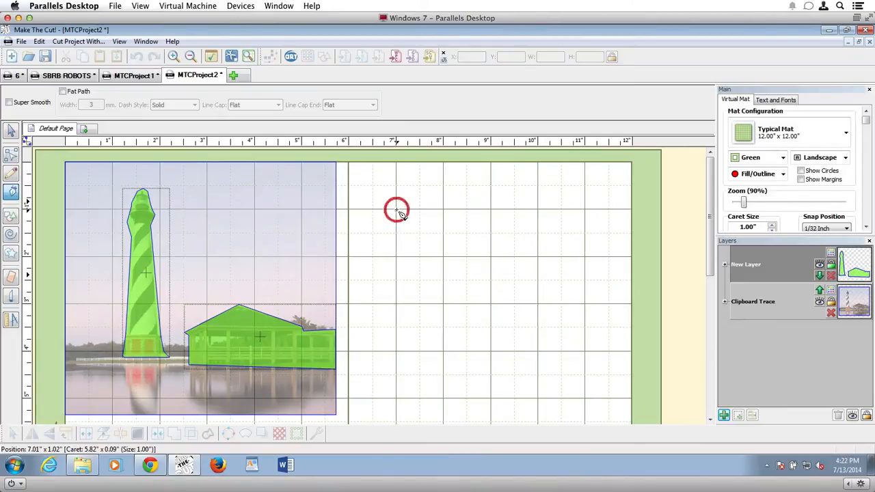
left_click(445, 210)
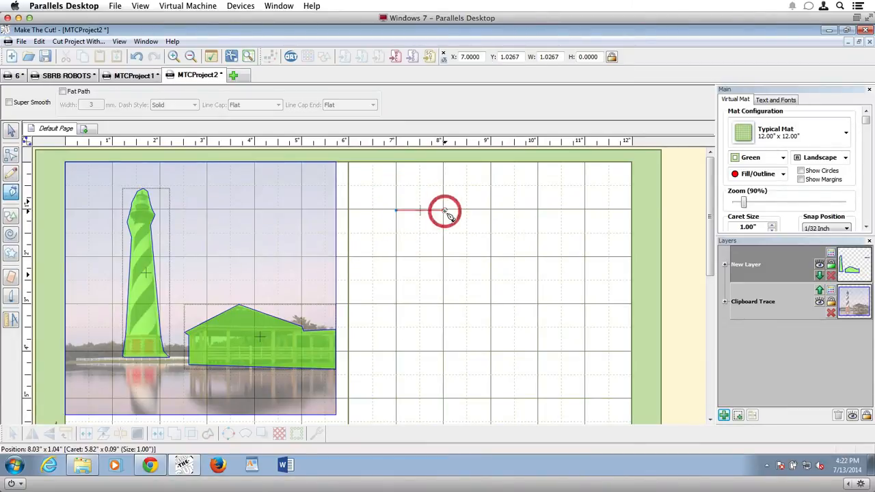
left_click(11, 130)
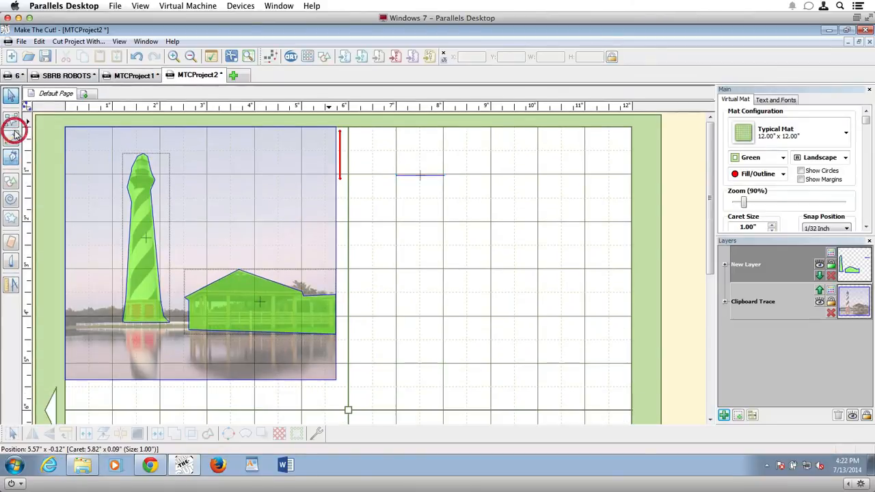
Move the short line to the mat's origin by setting its X and Y positions to 0
left_click(415, 175)
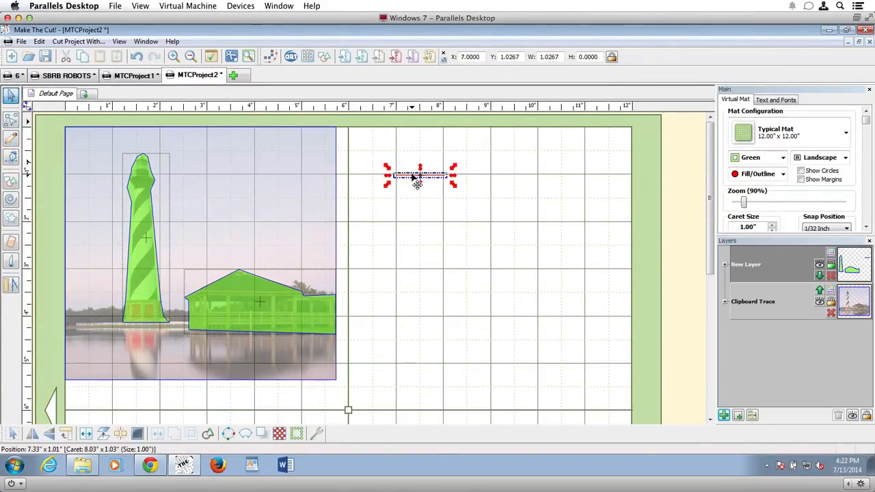
left_click(477, 56)
double_click(476, 56)
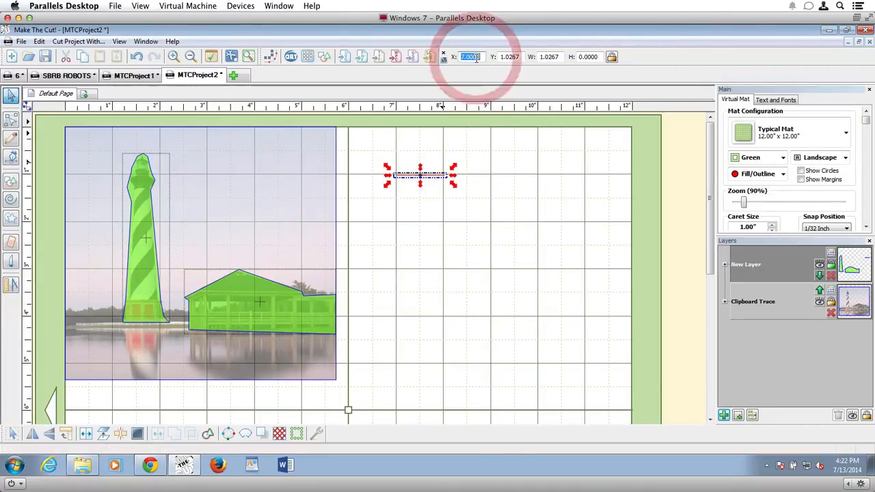
type("0")
key("Return")
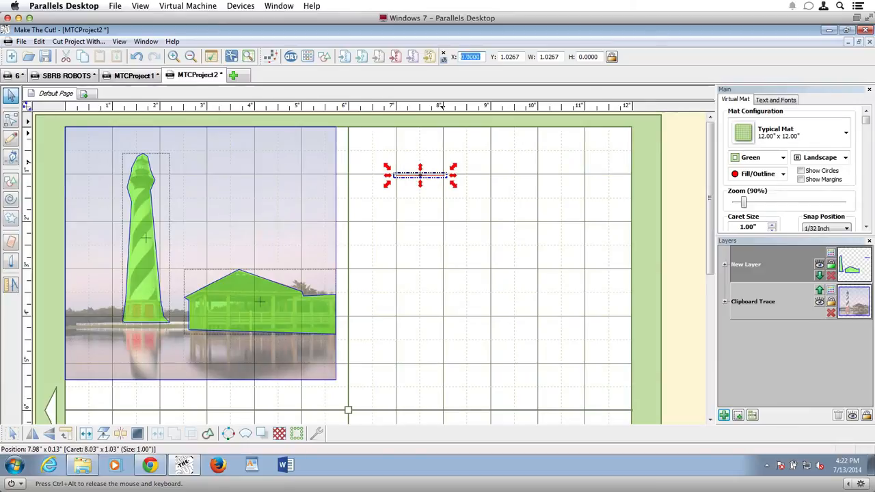
left_click(521, 56)
double_click(521, 57)
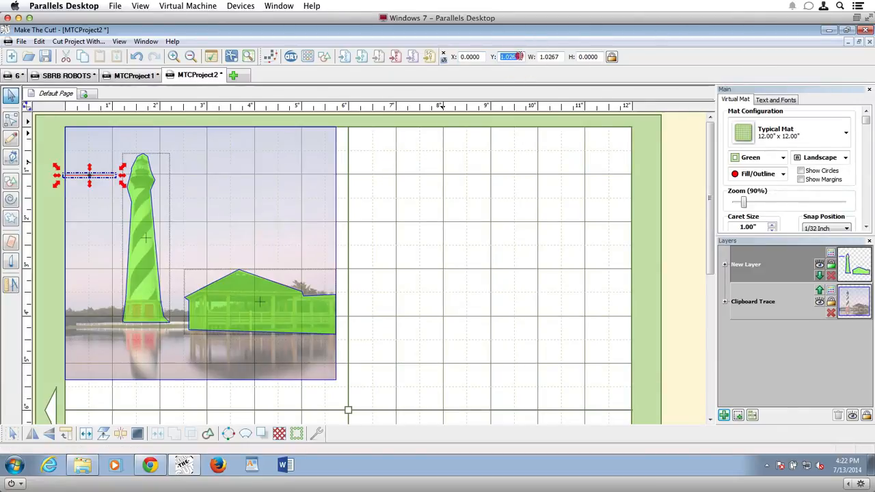
type("0")
key("Return")
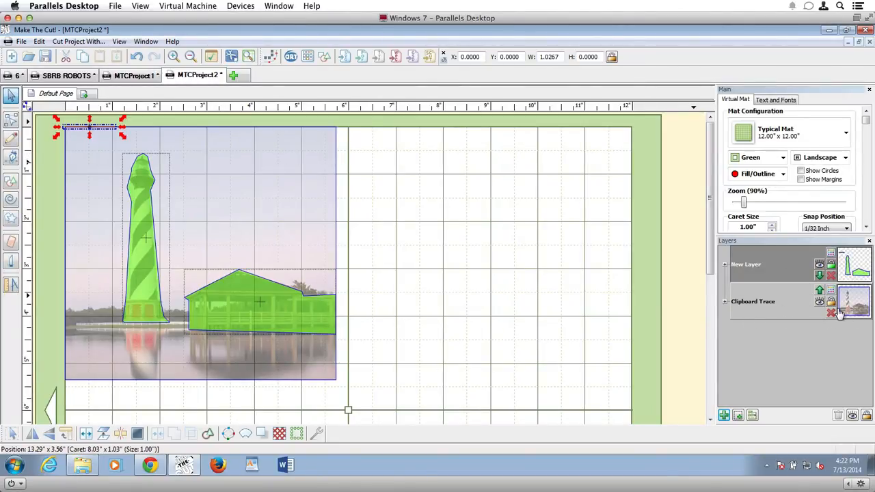
Join the line, lighthouse and pavilion into one shape and fill it with the Clipboard texture from the project
left_click(15, 432)
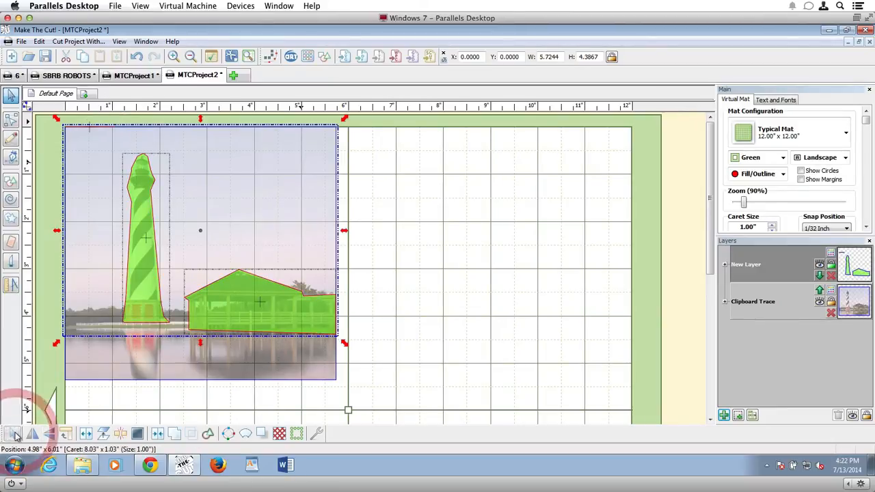
left_click(158, 434)
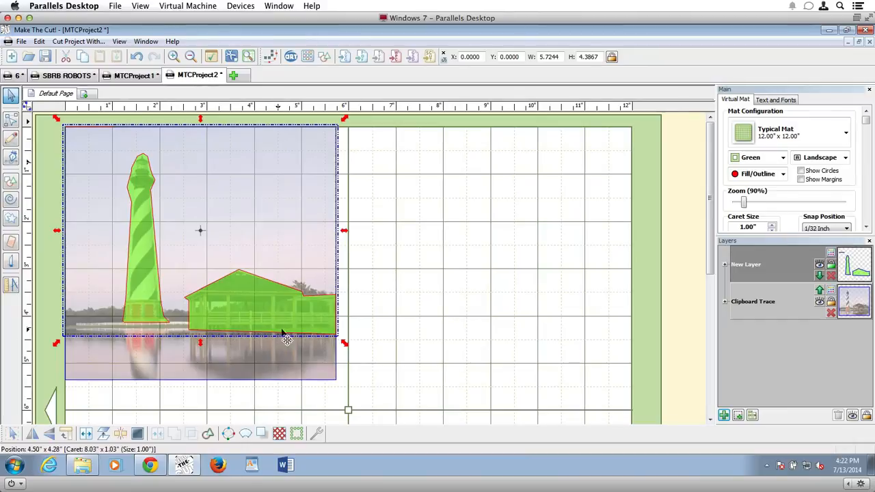
right_click(244, 305)
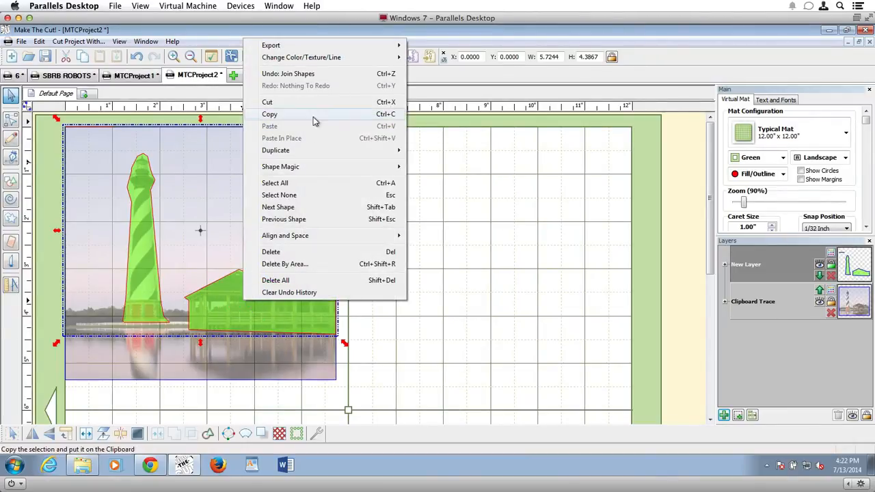
mouse_move(339, 60)
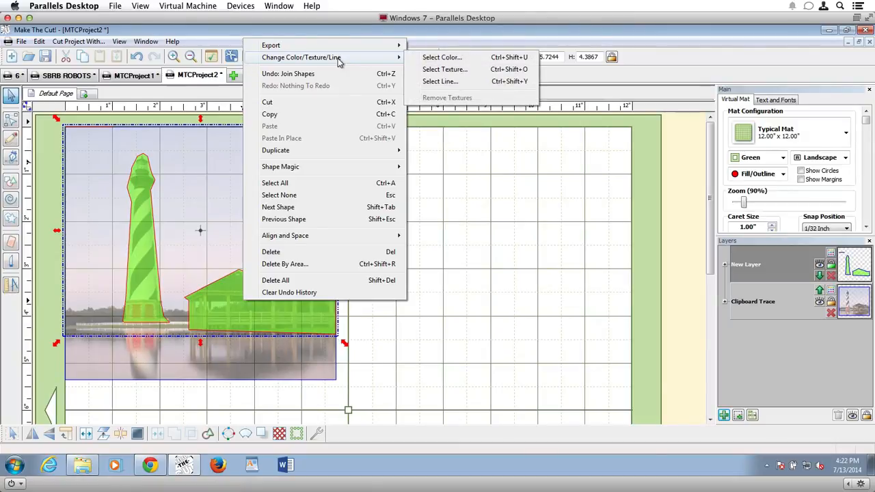
left_click(449, 70)
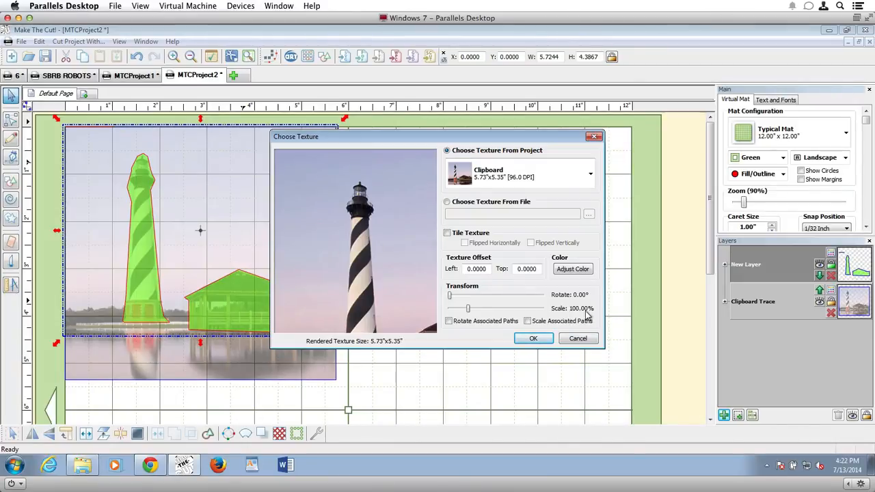
left_click(534, 339)
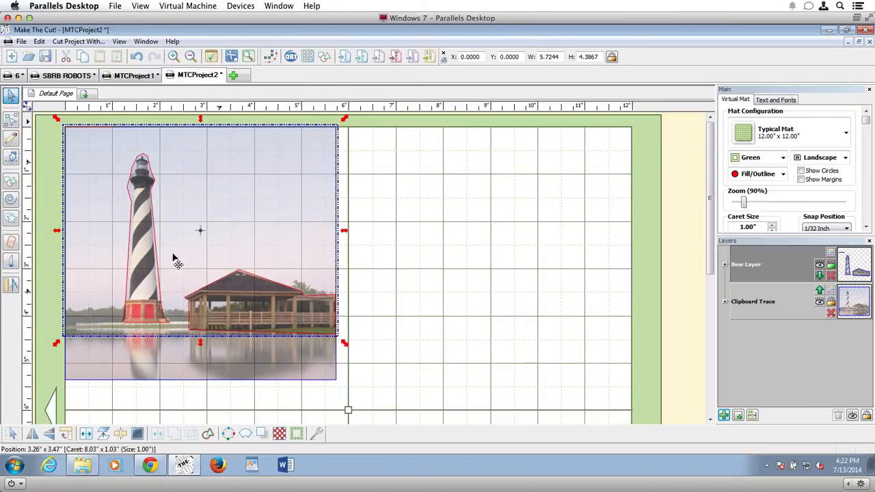
Move the textured shape off the photo onto the blank mat at about X 5.97, Y 0.06 inches and deselect it
left_click(13, 99)
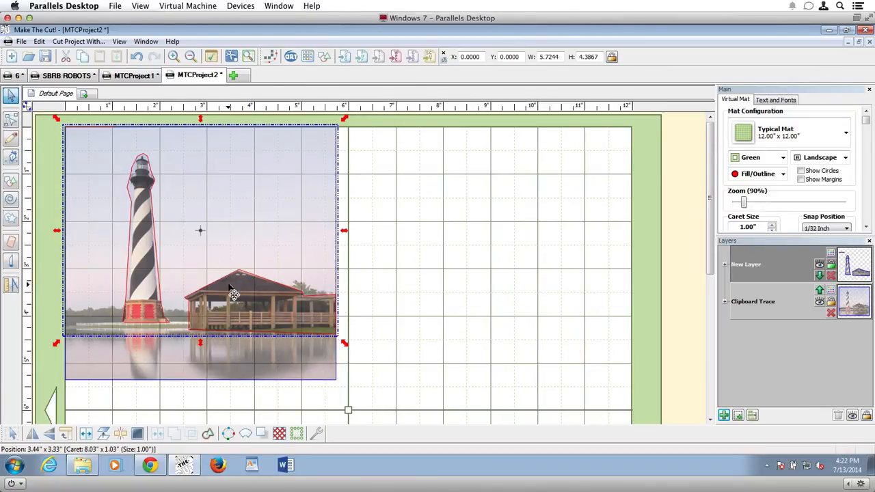
mouse_move(233, 294)
left_mouse_down()
mouse_move(545, 277)
mouse_move(514, 295)
left_mouse_up()
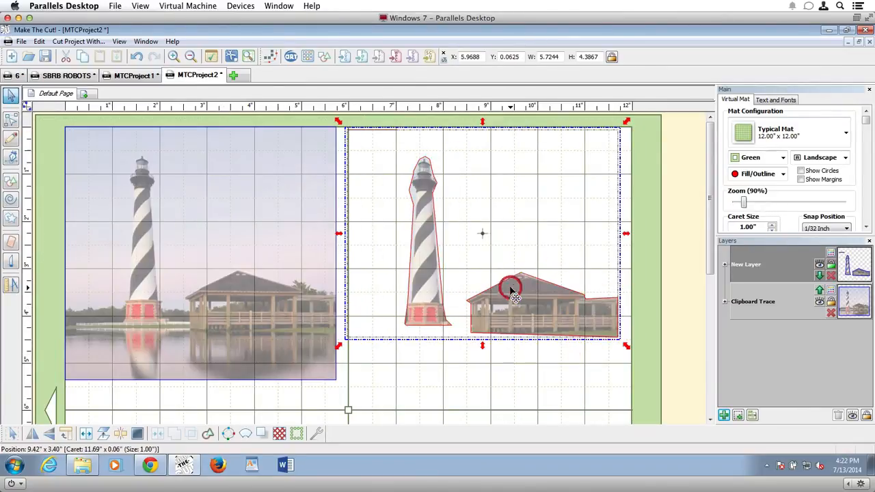
left_click(492, 413)
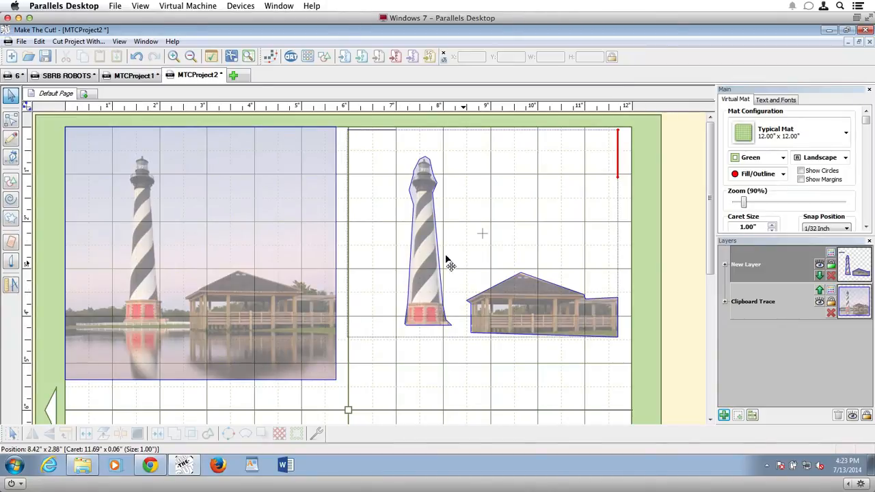
Undo the move, texture and join of the combined shape and delete the short line at the mat's origin
left_click(137, 57)
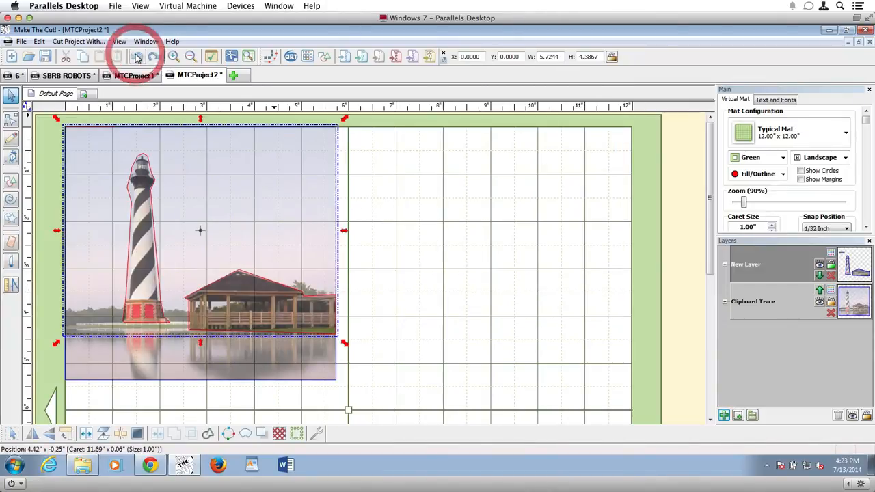
left_click(137, 57)
left_click(136, 57)
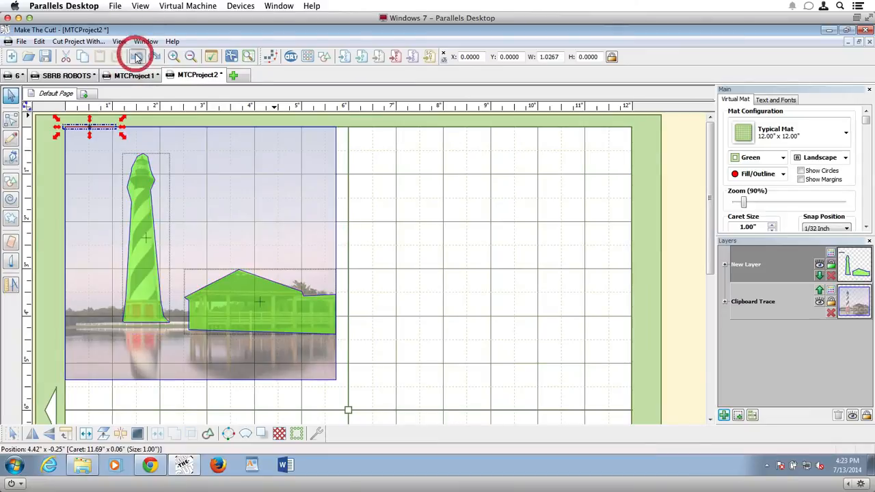
key("Delete")
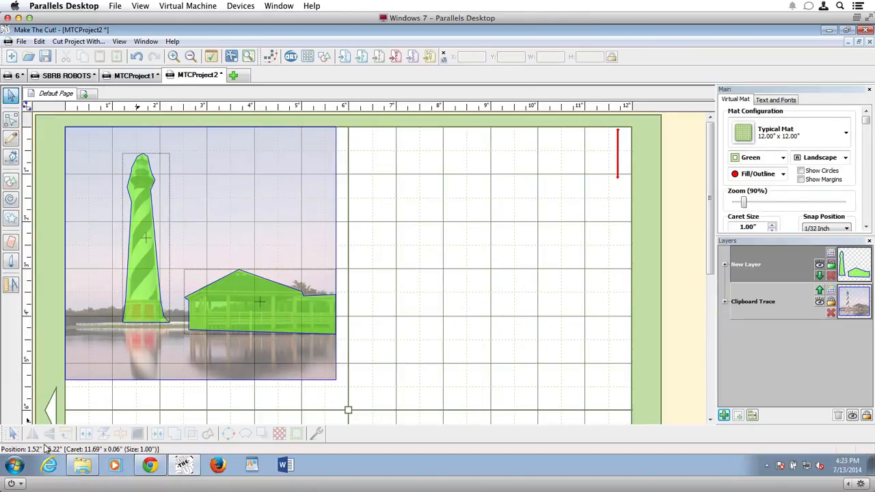
Join only the lighthouse and pavilion outlines and fill the joined shape with the Clipboard texture from the project
left_click(12, 433)
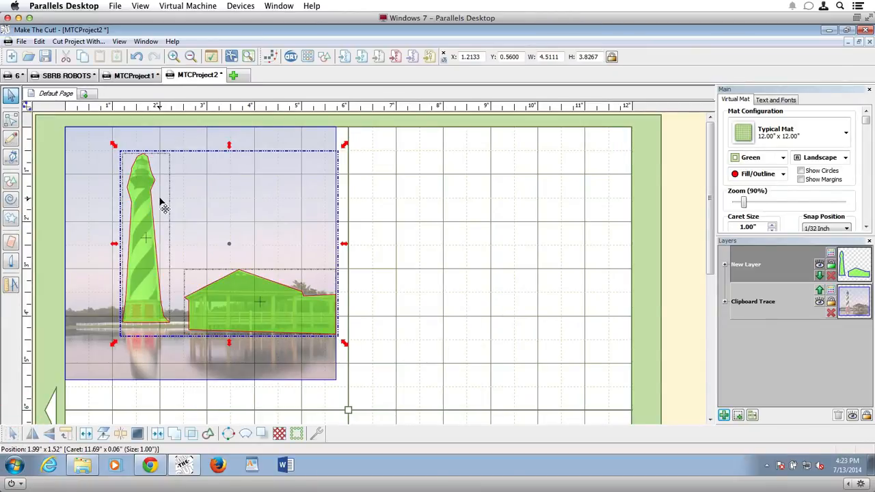
left_click(157, 433)
right_click(153, 279)
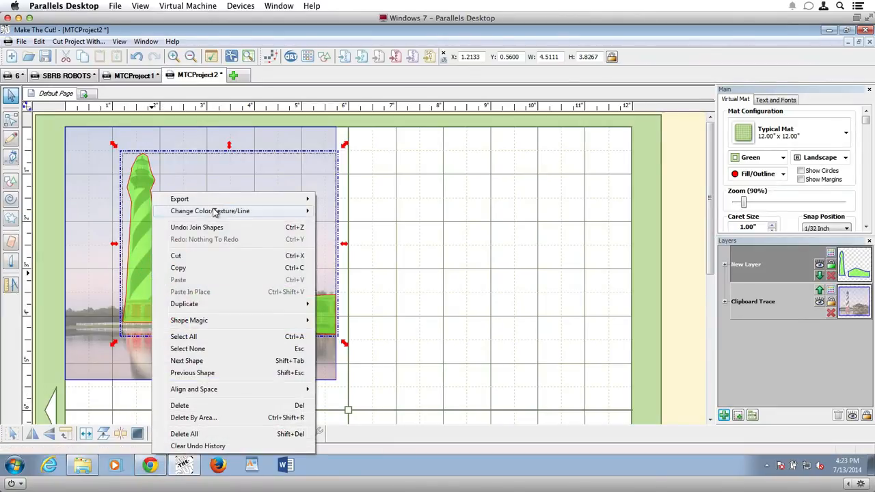
mouse_move(245, 210)
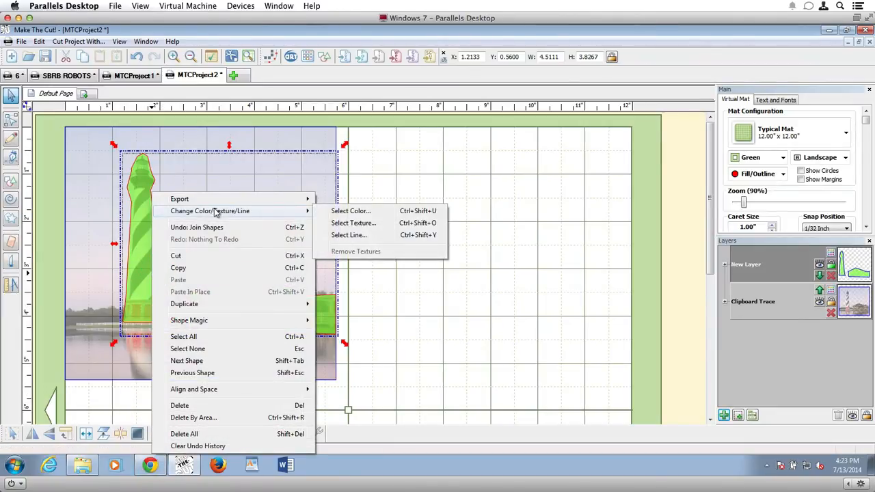
left_click(381, 224)
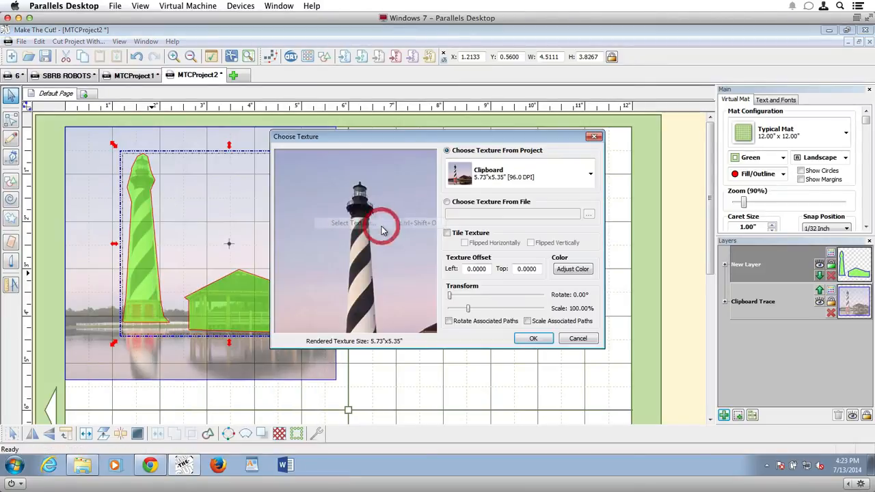
left_click(532, 338)
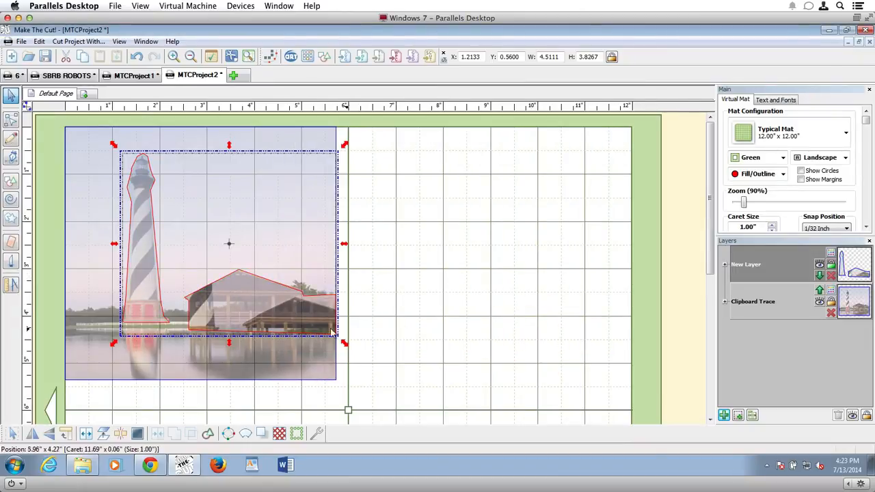
Move the textured lighthouse and pavilion shape onto the blank mat at about X 7.06, Y 0.38 inches
left_click_drag(258, 304, 533, 295)
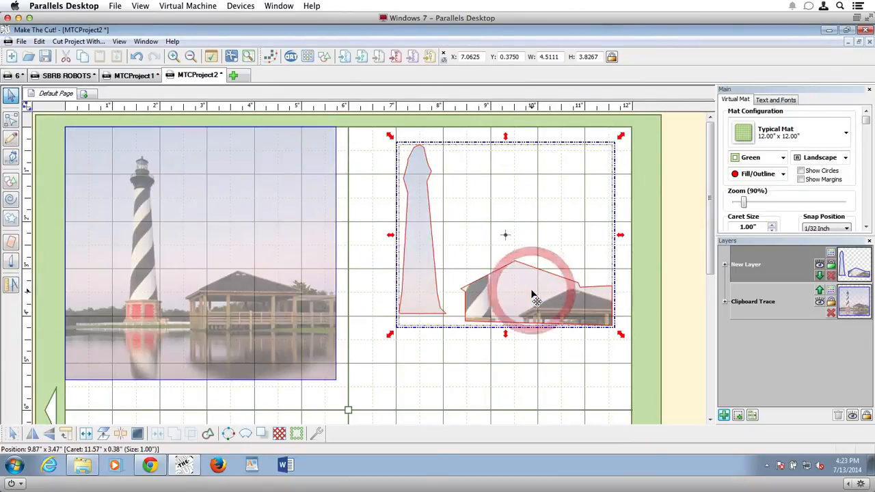